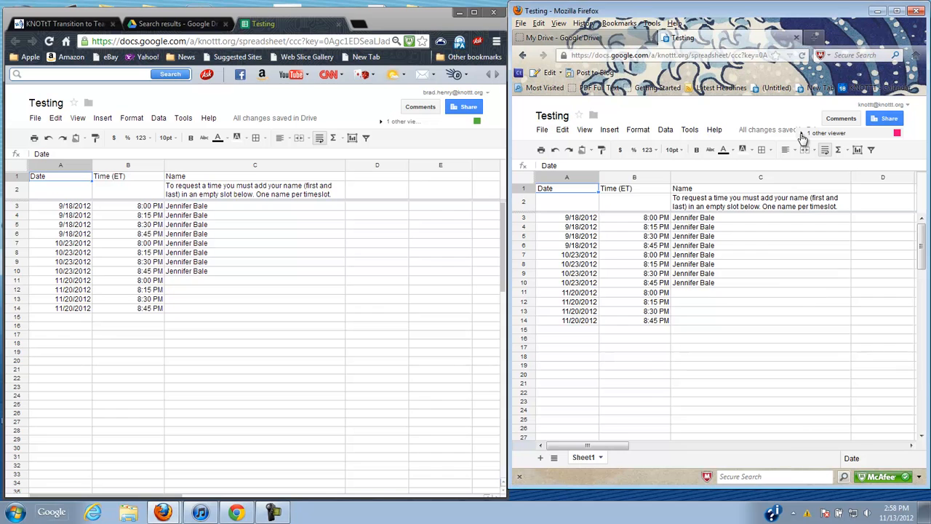
- Expand the viewer list and chat pane in both the Firefox and Chrome windows, and collapse both again
{"action": "left_click", "coordinate": [802, 139]}
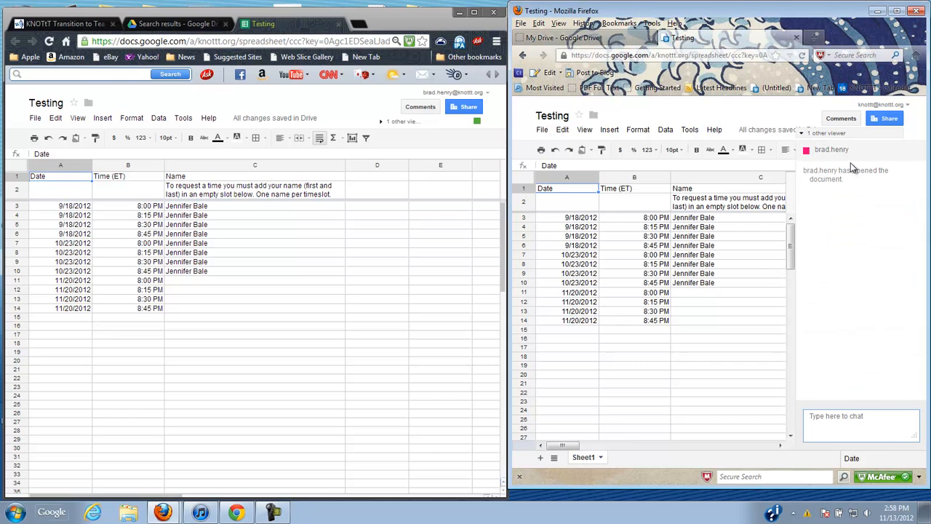
{"action": "left_click", "coordinate": [383, 124]}
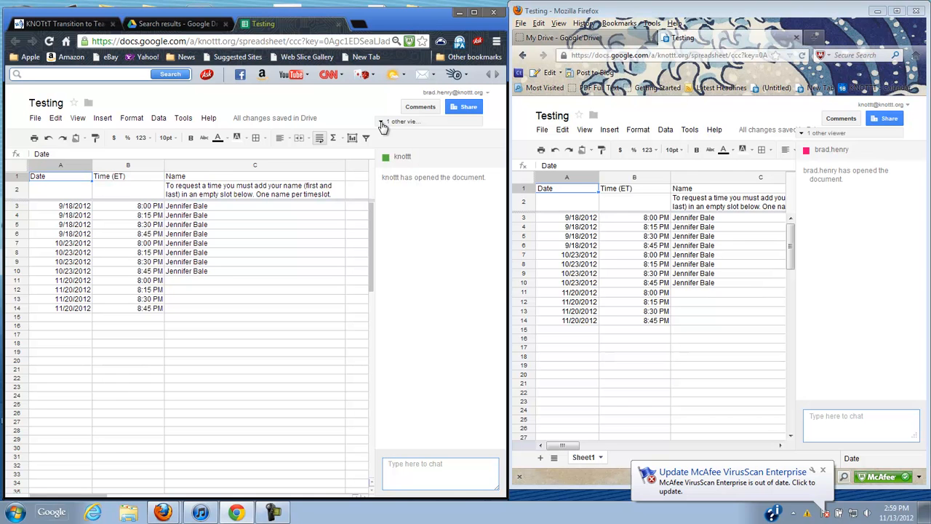
{"action": "left_click", "coordinate": [382, 123]}
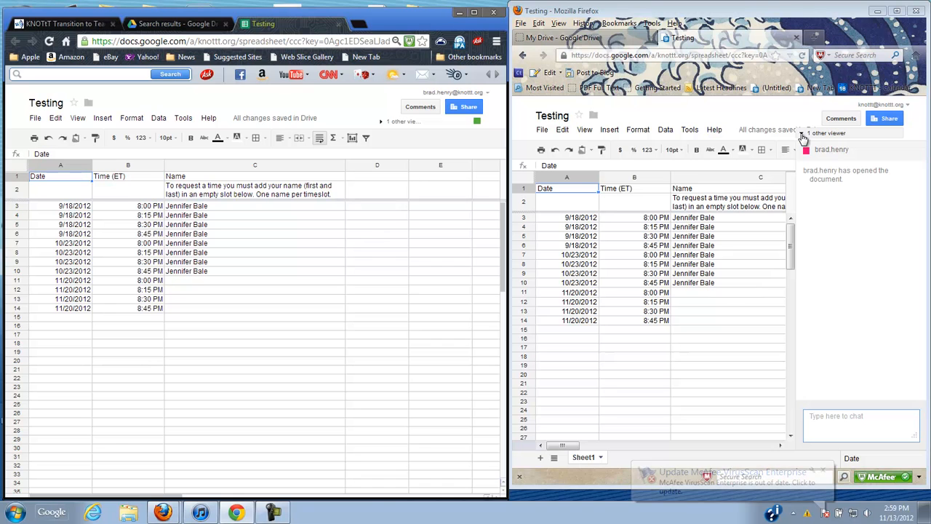
{"action": "left_click", "coordinate": [803, 138]}
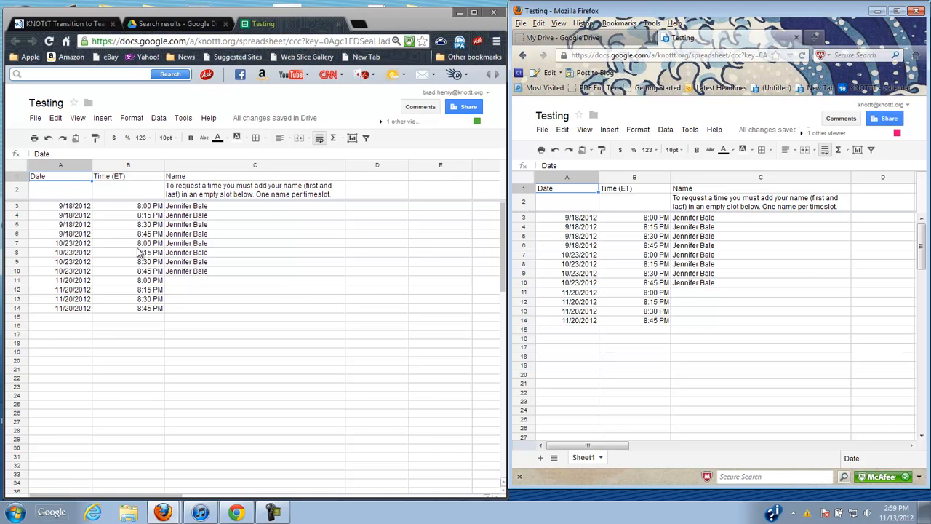
- In the Chrome window, fill date cell A7 with yellow and time cell B9 with cyan
{"action": "left_click", "coordinate": [84, 246]}
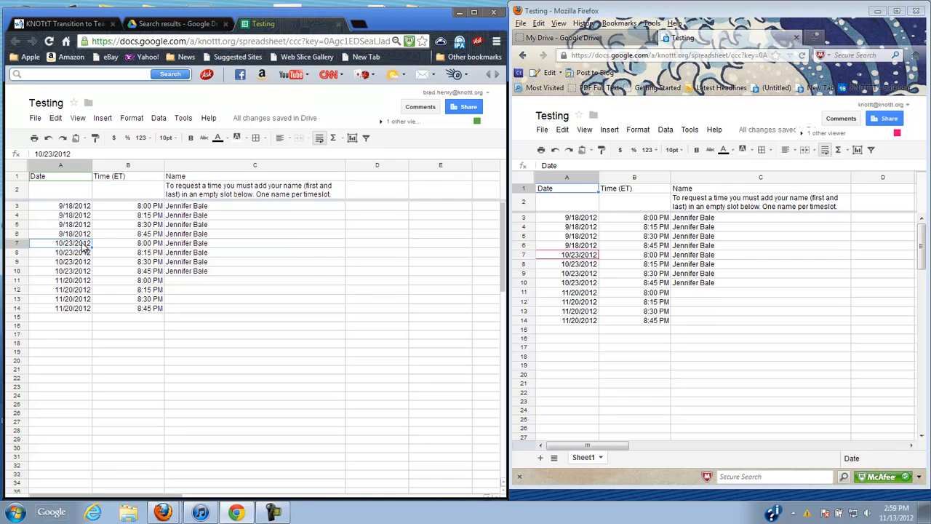
{"action": "mouse_move", "coordinate": [548, 256]}
{"action": "left_click", "coordinate": [237, 140]}
{"action": "left_click", "coordinate": [272, 184]}
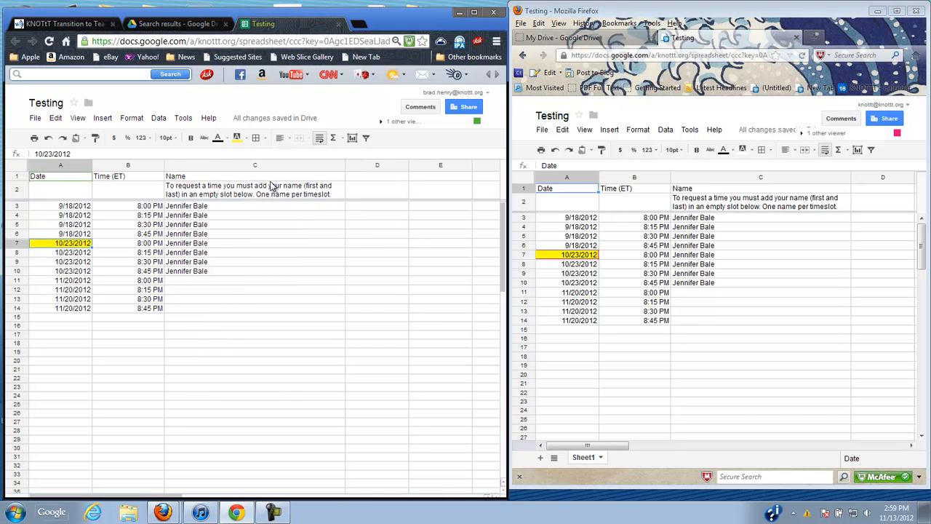
{"action": "left_click", "coordinate": [144, 263]}
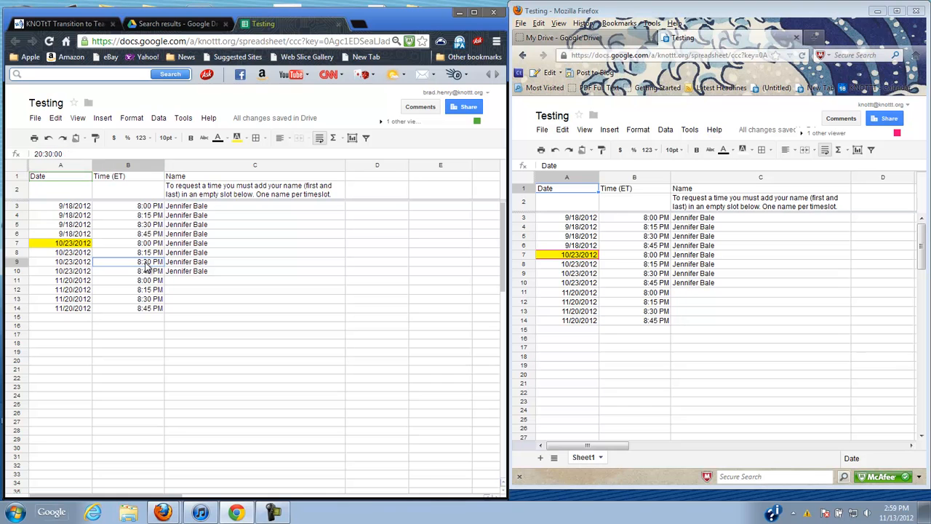
{"action": "left_click", "coordinate": [237, 137]}
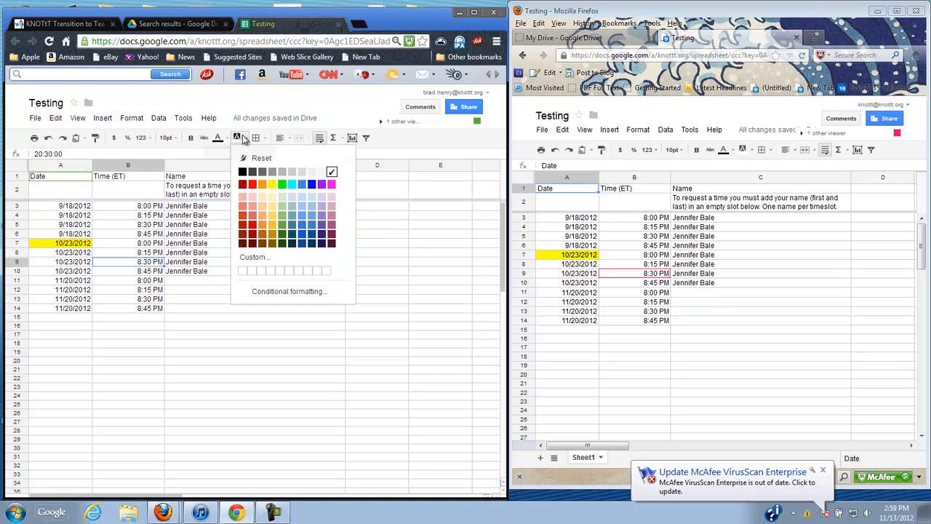
{"action": "left_click", "coordinate": [292, 184]}
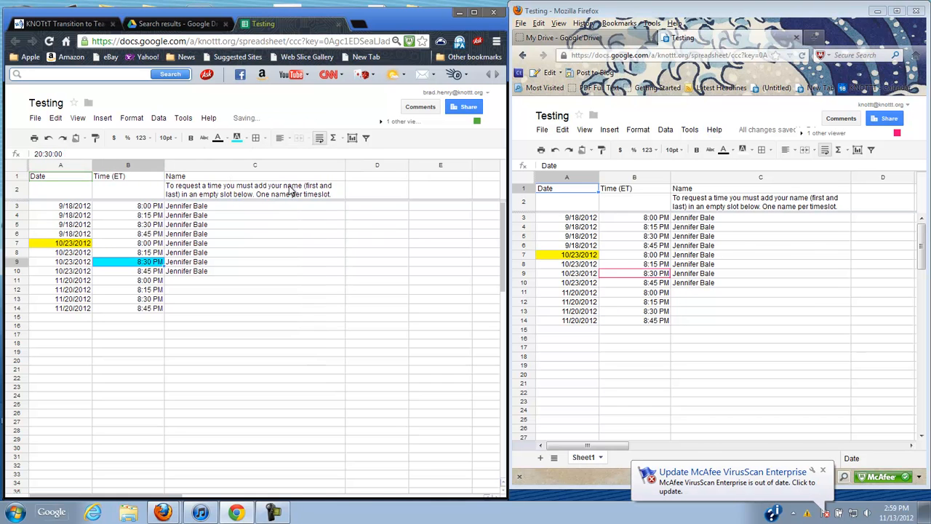
- In the Firefox window, fill time cell B5 and date cell A3 with green
{"action": "left_click", "coordinate": [643, 236]}
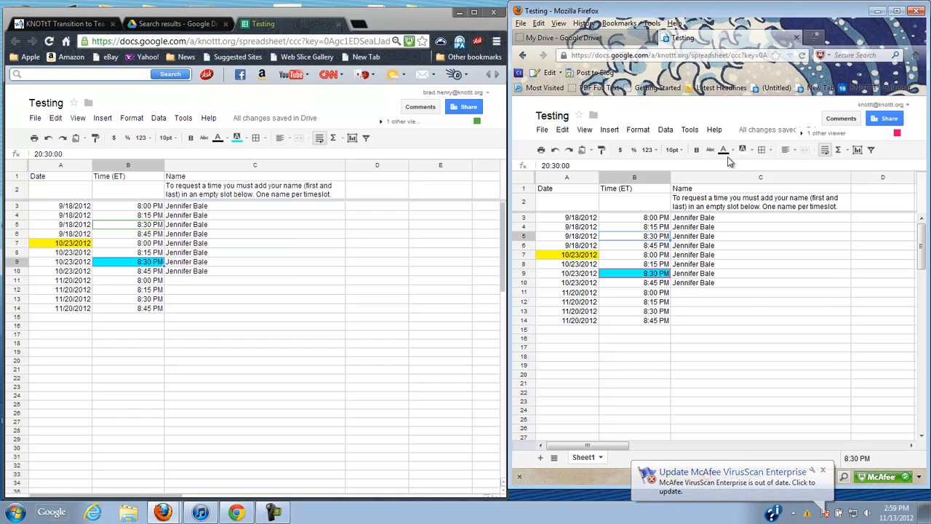
{"action": "left_click", "coordinate": [751, 152]}
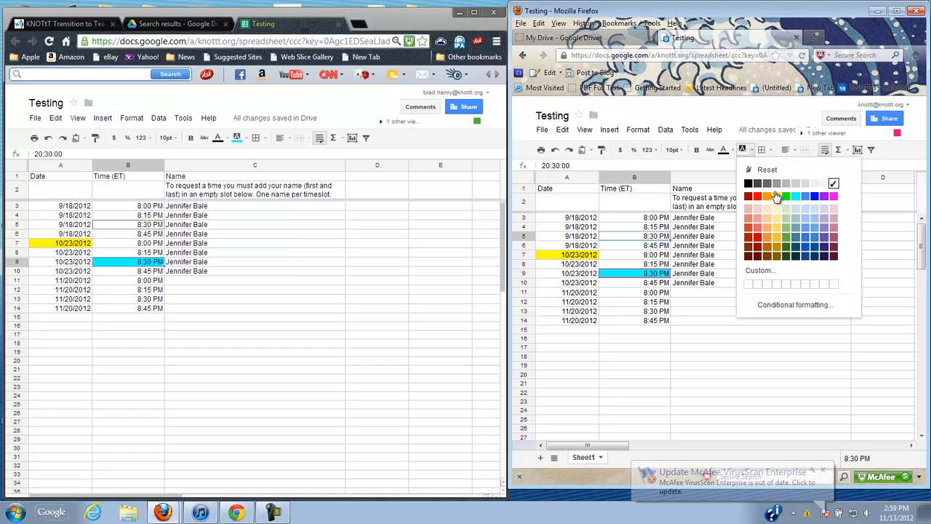
{"action": "left_click", "coordinate": [785, 196]}
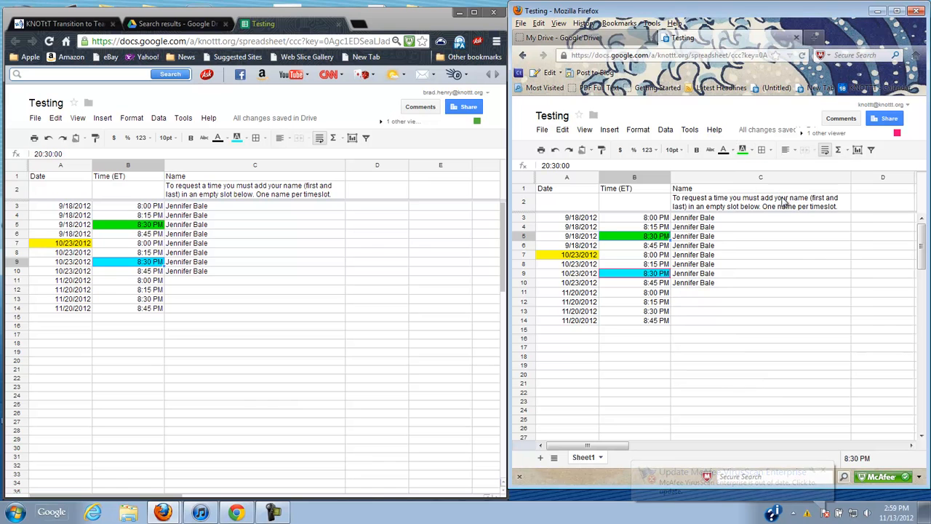
{"action": "left_click", "coordinate": [592, 219]}
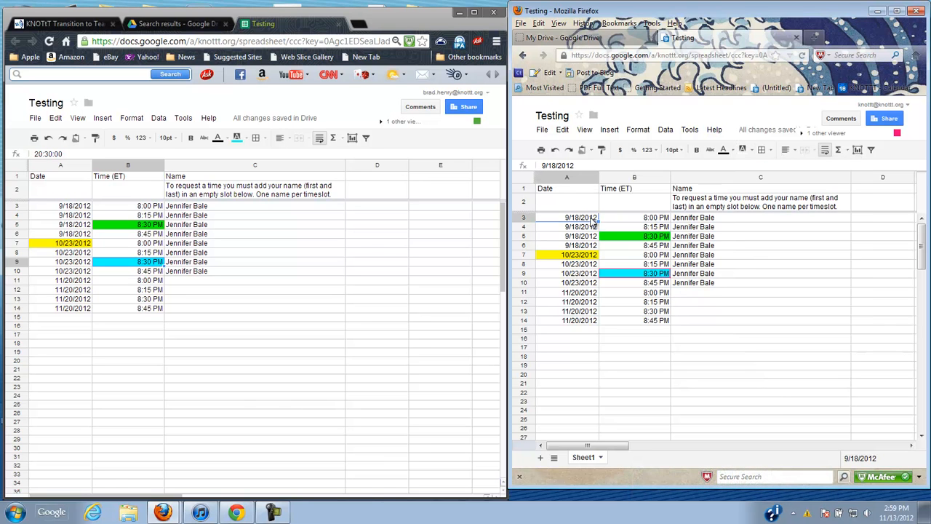
{"action": "left_click", "coordinate": [742, 150]}
{"action": "left_click", "coordinate": [787, 197]}
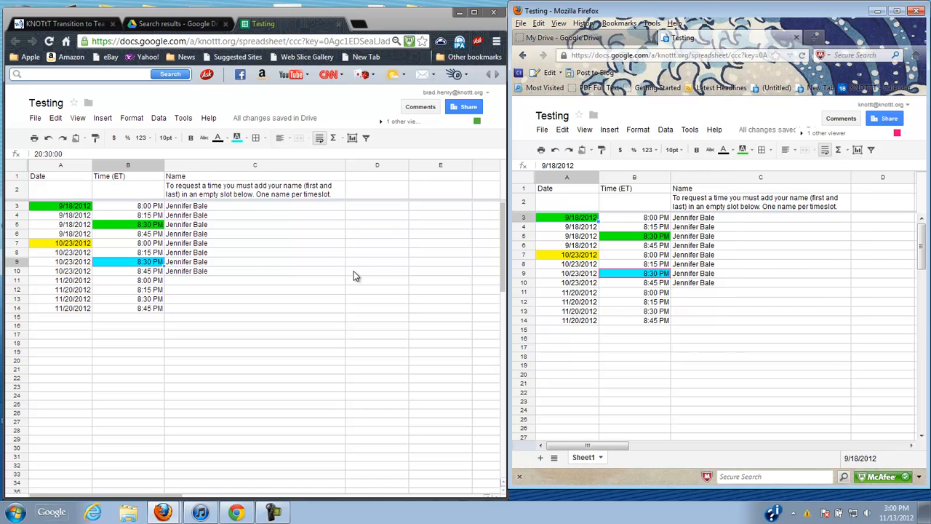
- In the Chrome window, make the name in cell C7 bold
{"action": "left_click", "coordinate": [209, 245]}
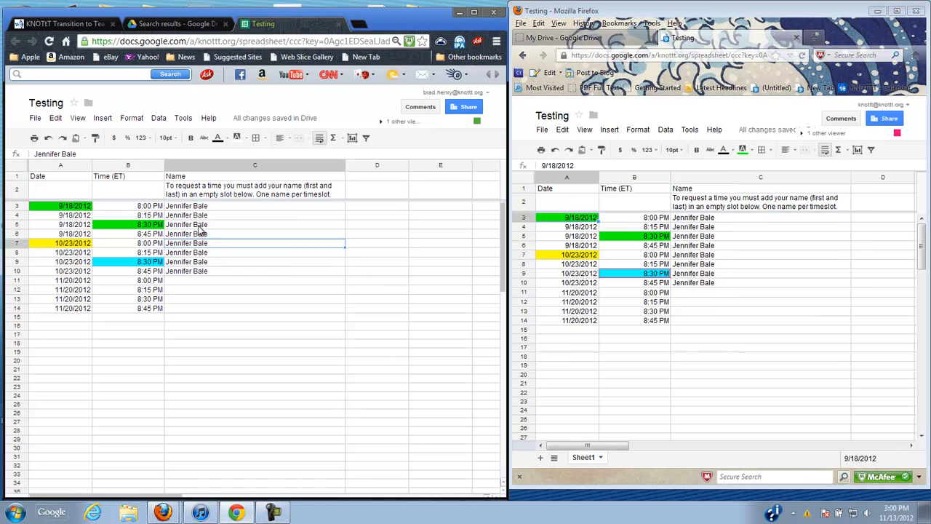
{"action": "left_click", "coordinate": [188, 143]}
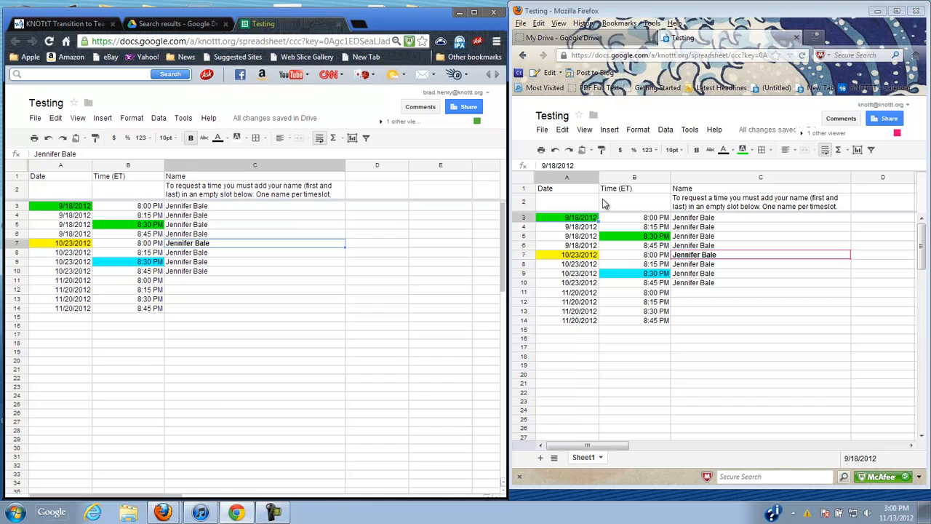
- Turn on the filter for the schedule table in the Firefox window and open cell B6 for editing in the Chrome window
{"action": "left_click", "coordinate": [872, 153]}
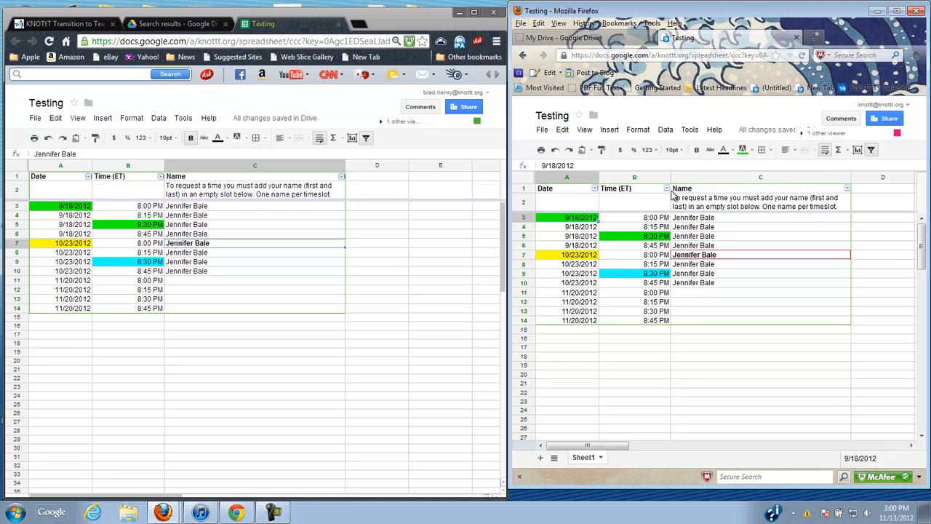
{"action": "left_click", "coordinate": [152, 234]}
{"action": "double_click", "coordinate": [154, 236]}
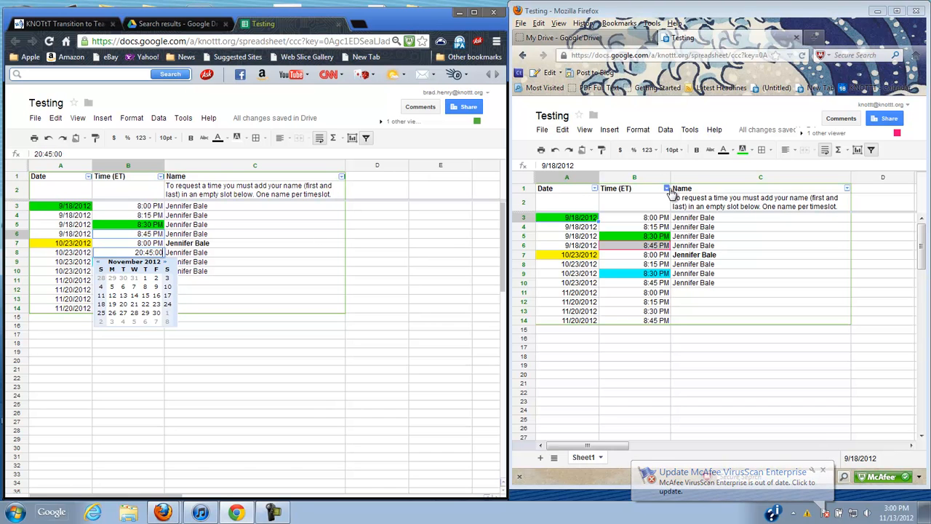
- Filter the Time (ET) column in the Firefox window to only 8:00 PM and leave the open cell edit in the Chrome window
{"action": "left_click", "coordinate": [667, 188]}
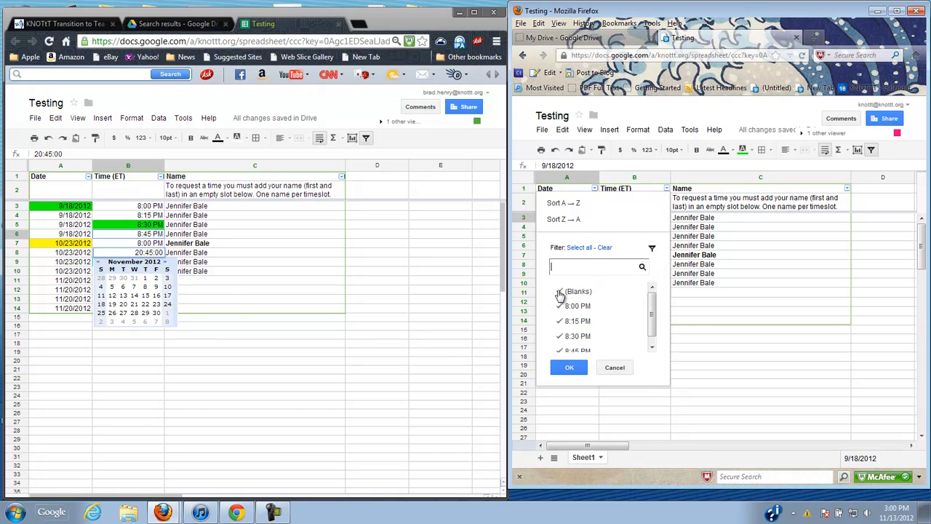
{"action": "left_click", "coordinate": [561, 292]}
{"action": "left_click", "coordinate": [560, 321]}
{"action": "left_click", "coordinate": [560, 336]}
{"action": "left_click", "coordinate": [559, 354]}
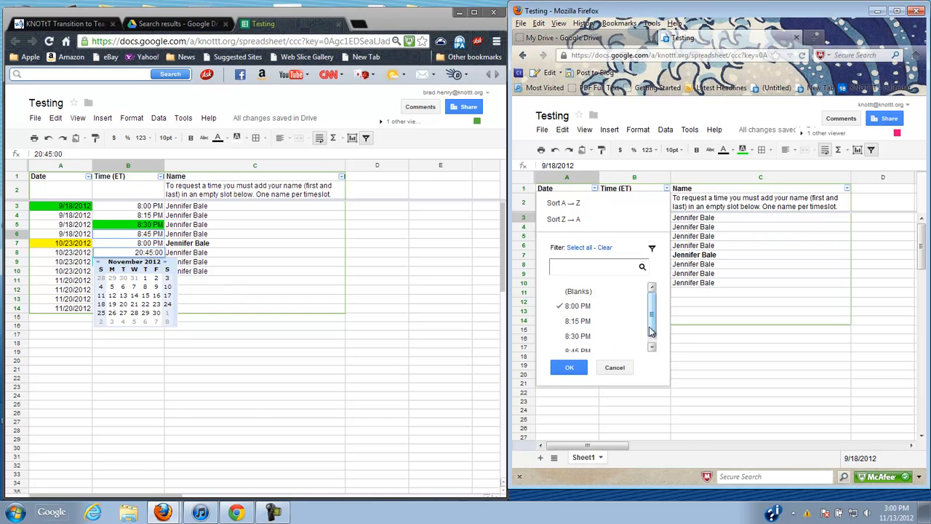
{"action": "scroll", "coordinate": [653, 313], "scroll_direction": "down", "scroll_amount": 1}
{"action": "left_click", "coordinate": [570, 368]}
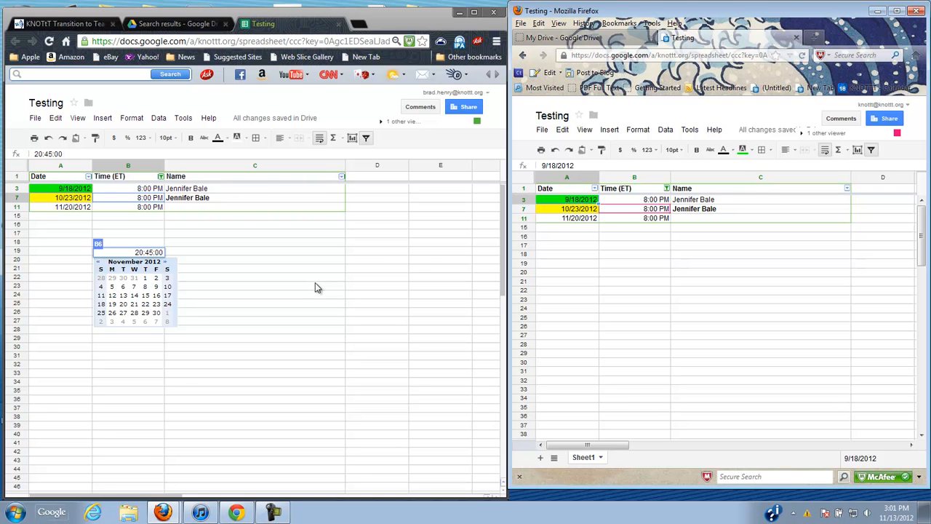
{"action": "left_click", "coordinate": [256, 255]}
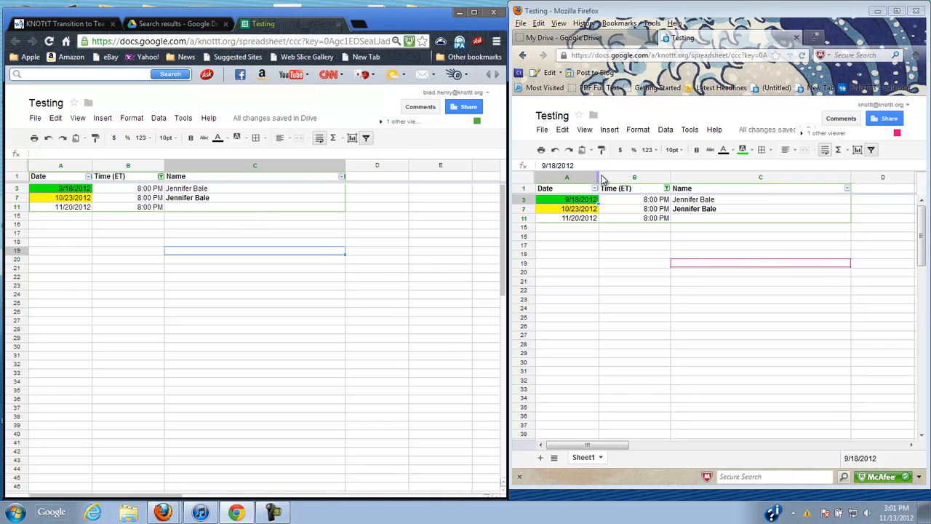
- In the Firefox window's chat, send "Hey, I need to add a filter. Do you mind telling me when you are finished?"
{"action": "left_click", "coordinate": [800, 138]}
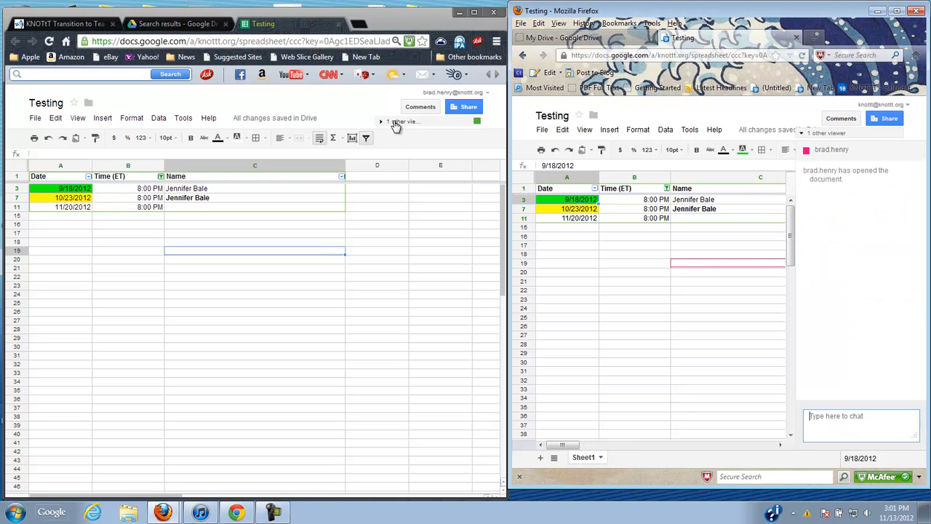
{"action": "left_click", "coordinate": [816, 425]}
{"action": "type", "text": "Hey, I need"}
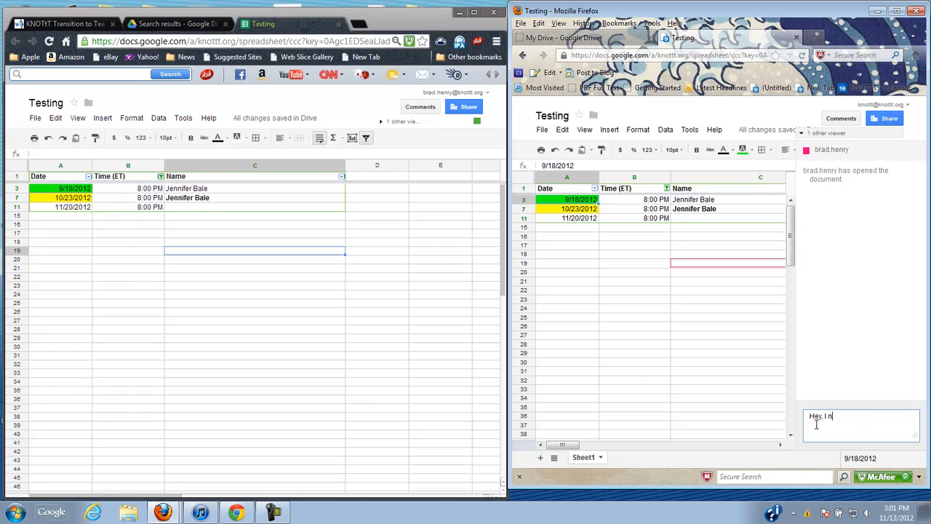
{"action": "type", "text": " to add a filter.  Do ou"}
{"action": "key", "text": "BackSpace"}
{"action": "key", "text": "BackSpace"}
{"action": "type", "text": "you mind"}
{"action": "type", "text": " inmind telling me when you are finished?"}
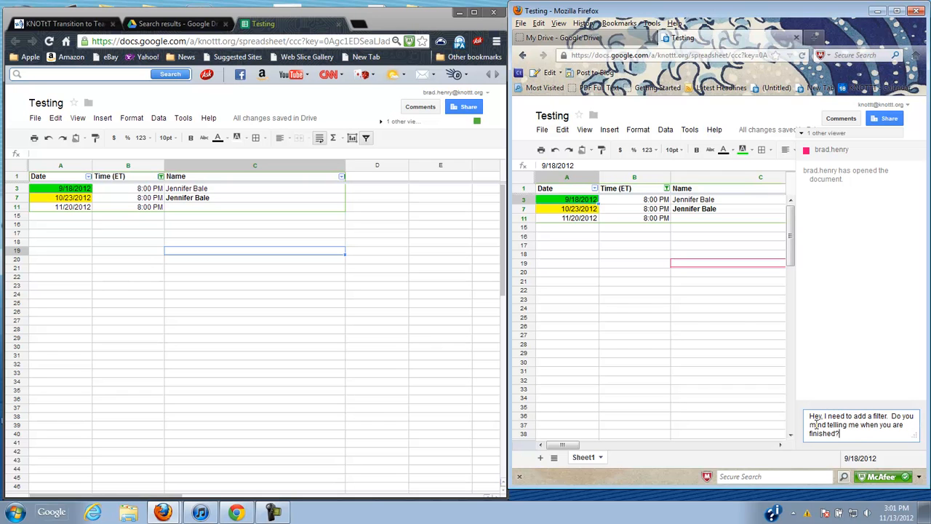
{"action": "key", "text": "Return"}
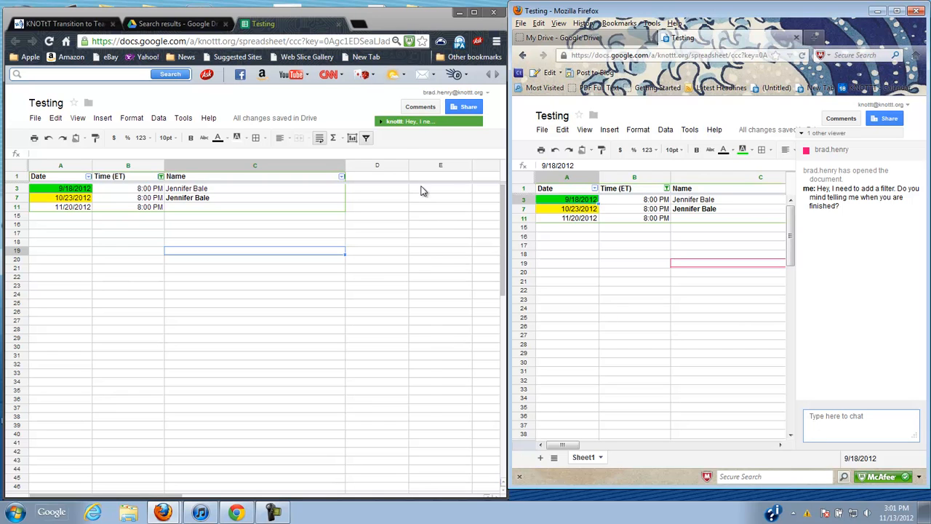
- Expand the chat in the Chrome window and reply "Sure, I will be done in one minute"
{"action": "left_click", "coordinate": [406, 125]}
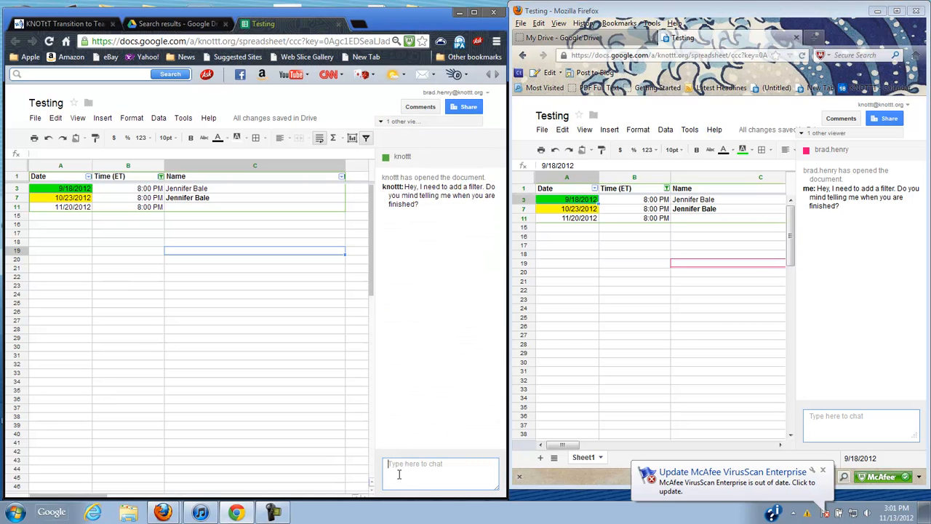
{"action": "type", "text": "Sure, I will"}
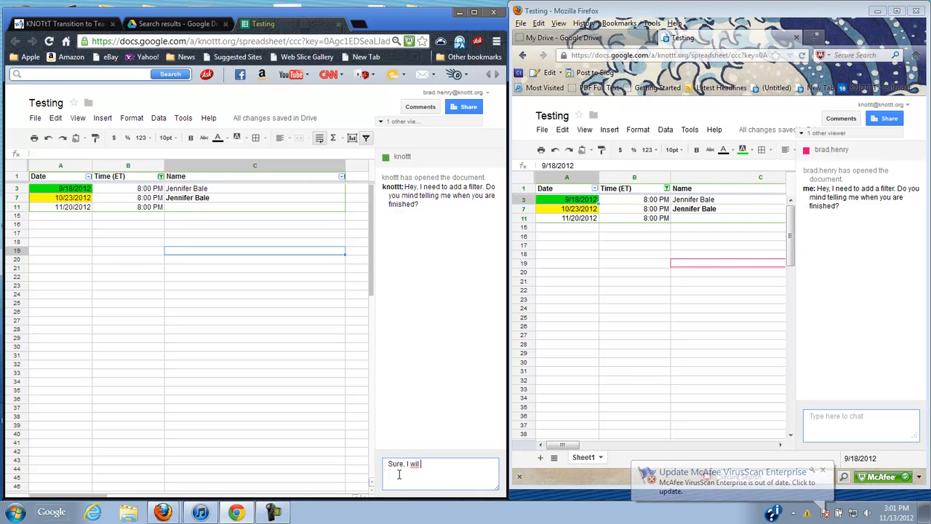
{"action": "type", "text": " be done "}
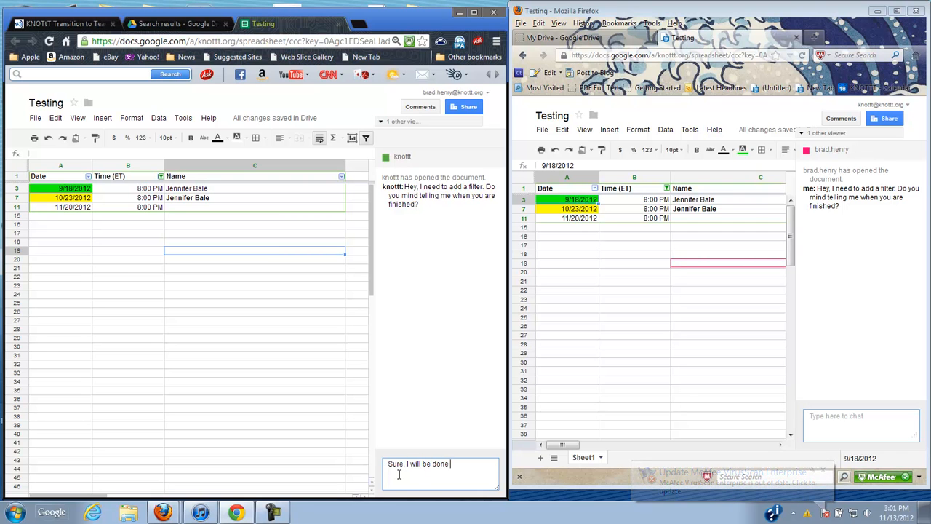
{"action": "type", "text": "in one minute"}
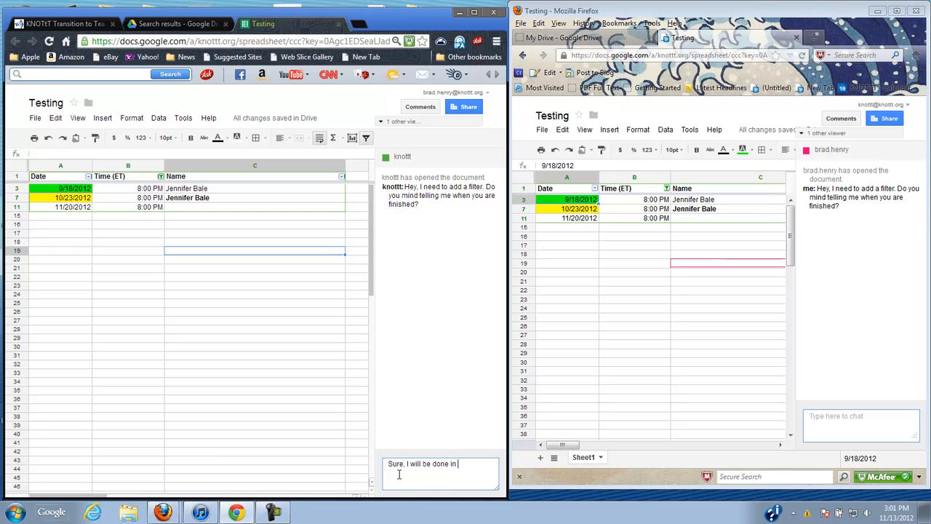
{"action": "key", "text": "Return"}
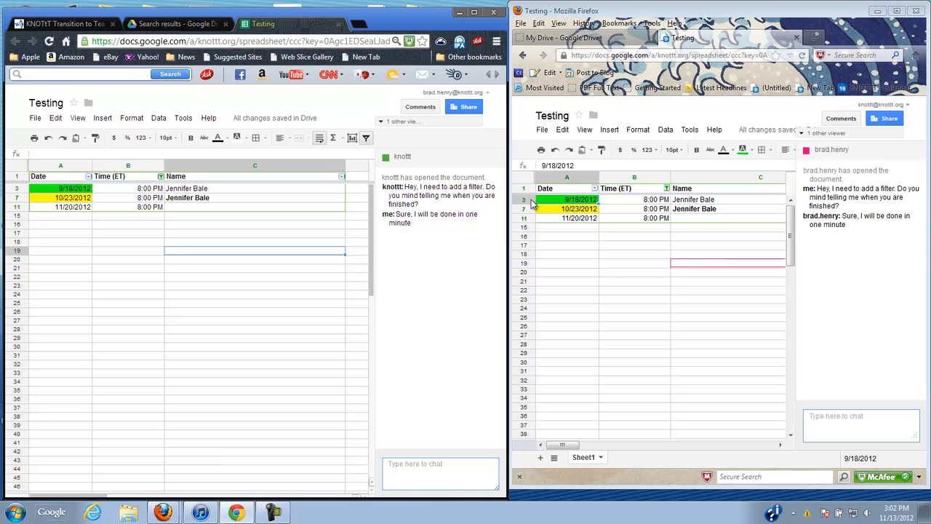
- Open the spreadsheet's revision history in the Firefox window, view the later 2:57 PM revision, and show more detailed revisions
{"action": "left_click", "coordinate": [540, 134]}
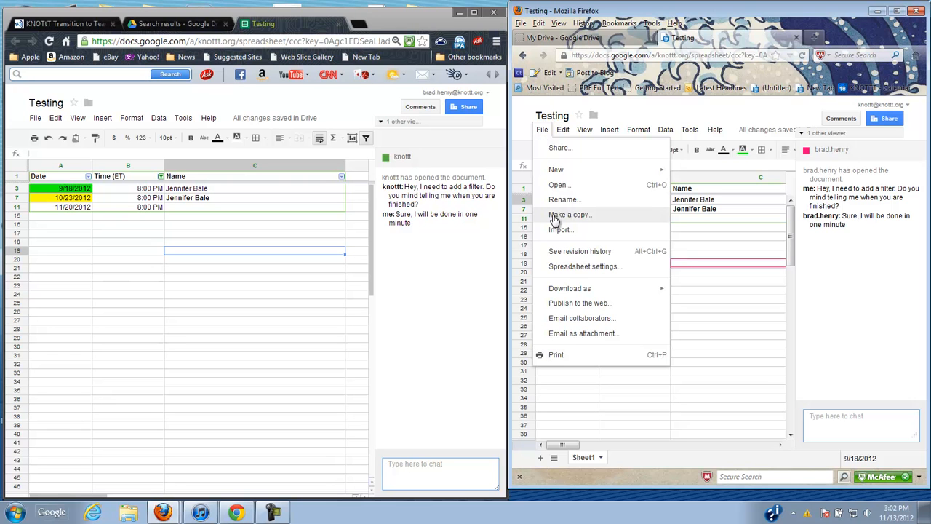
{"action": "left_click", "coordinate": [580, 252]}
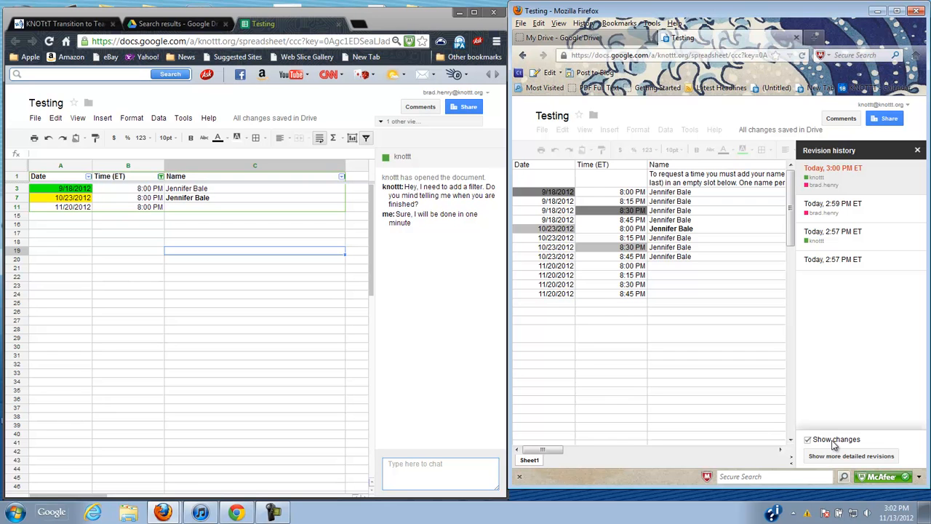
{"action": "left_click", "coordinate": [844, 236]}
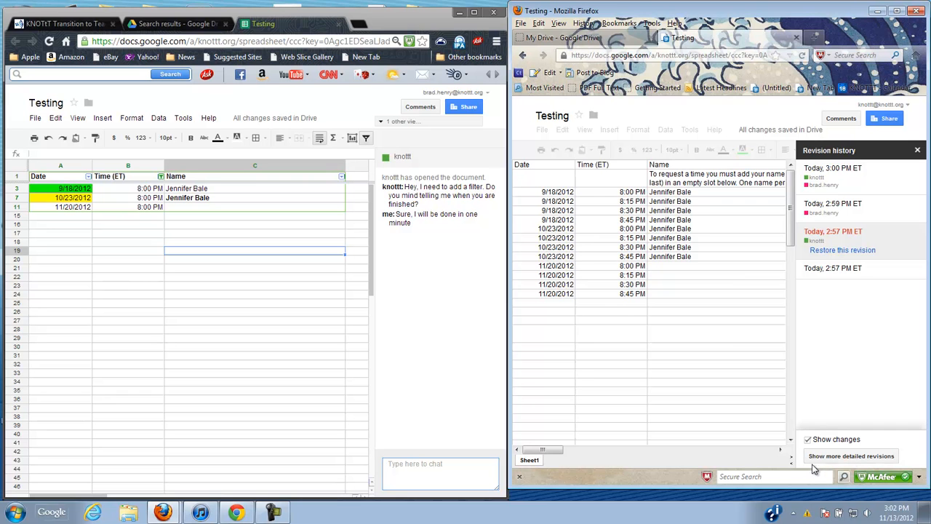
{"action": "left_click", "coordinate": [840, 456]}
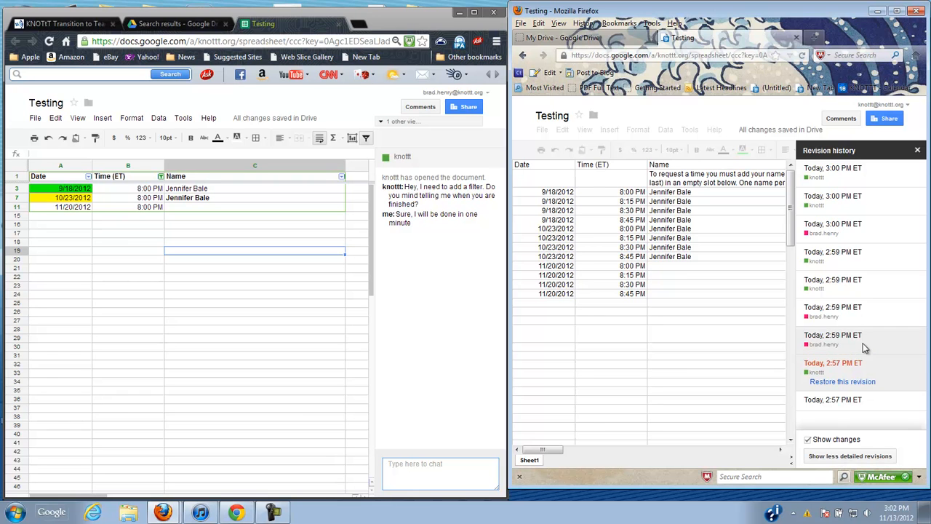
- View the topmost 2:59 PM and the earliest 2:57 PM revisions in the Firefox window, and restore the later 2:57 PM revision
{"action": "left_click", "coordinate": [843, 262]}
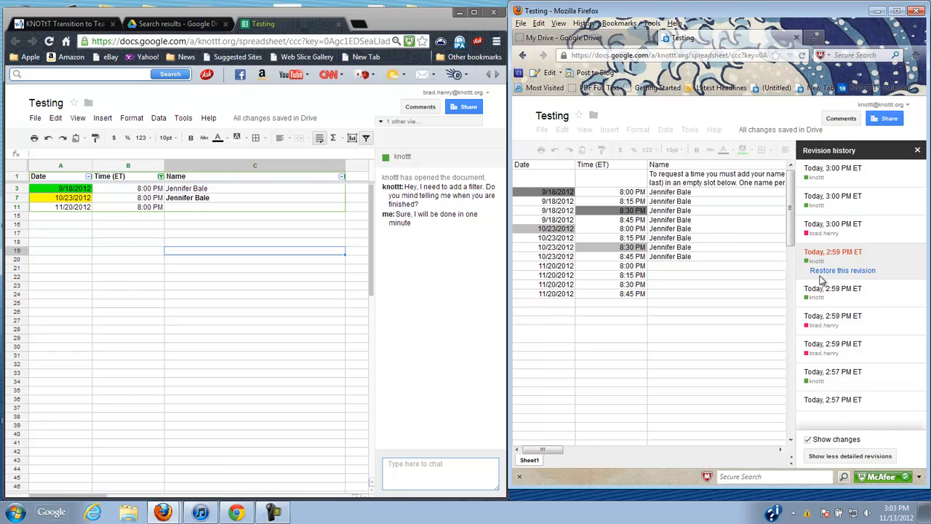
{"action": "left_click", "coordinate": [844, 403]}
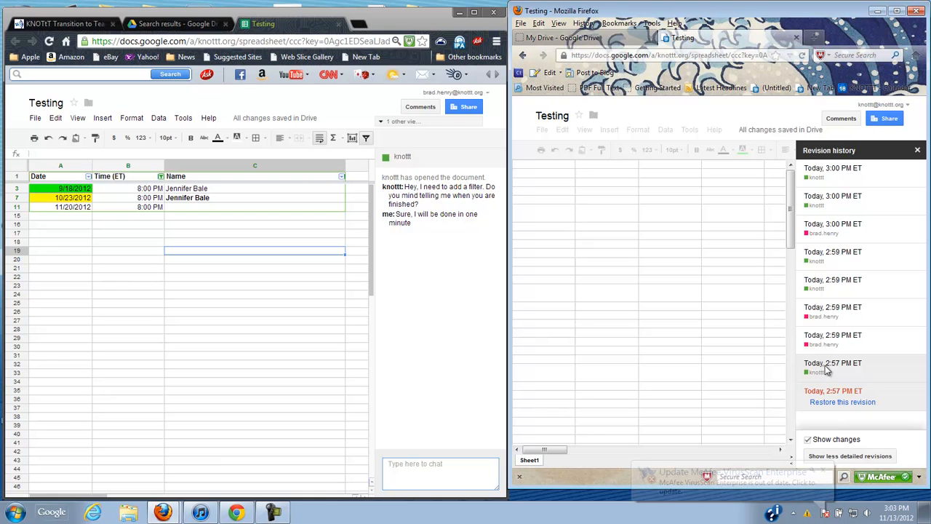
{"action": "left_click", "coordinate": [826, 368]}
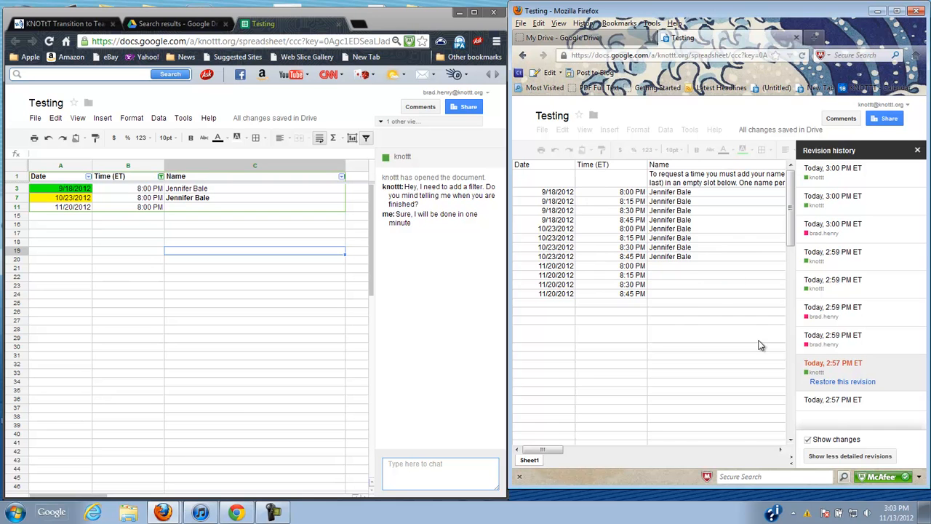
{"action": "left_click", "coordinate": [855, 384]}
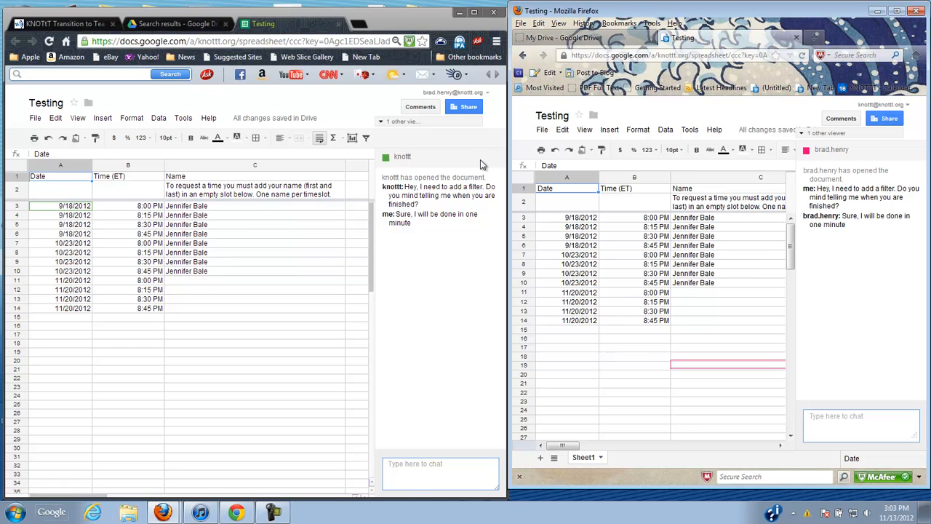
- Reopen the spreadsheet's revision history in the Firefox window, show more detailed revisions, and view the later 3:00 PM revision
{"action": "left_click", "coordinate": [542, 130]}
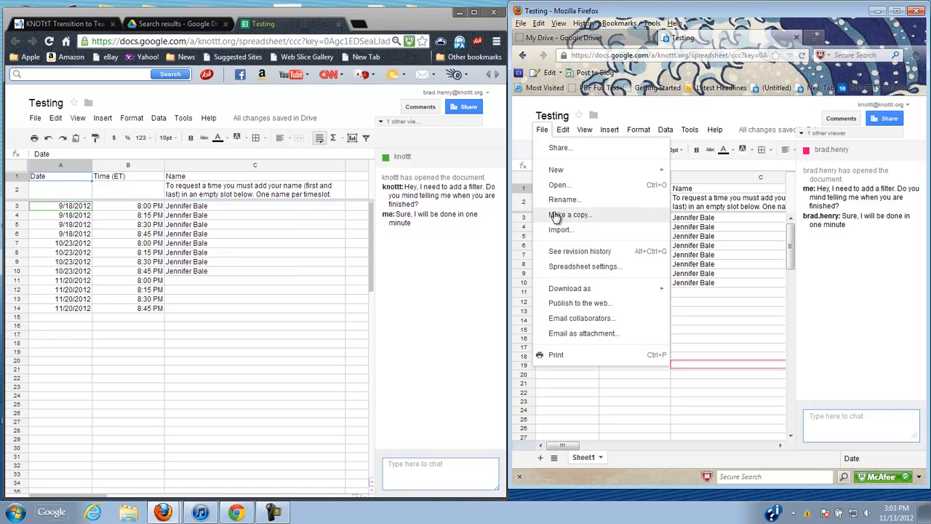
{"action": "left_click", "coordinate": [577, 251]}
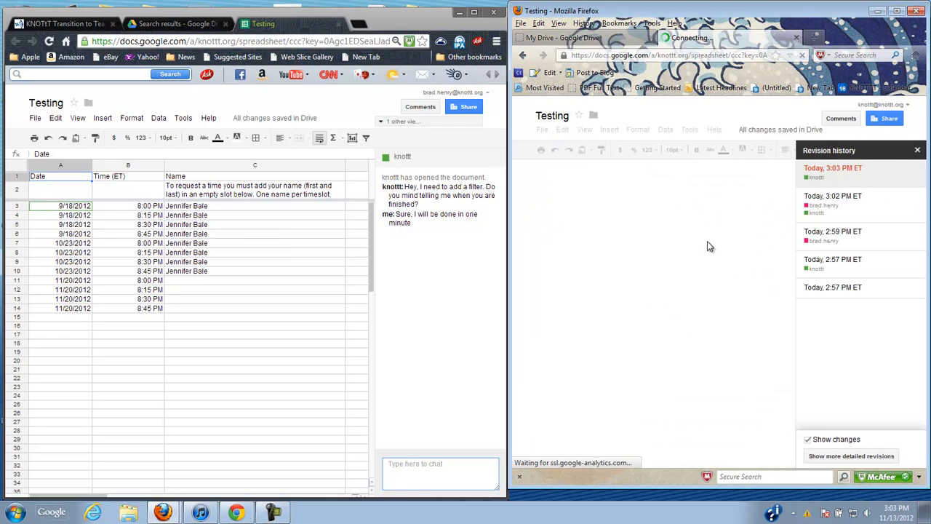
{"action": "left_click", "coordinate": [837, 455]}
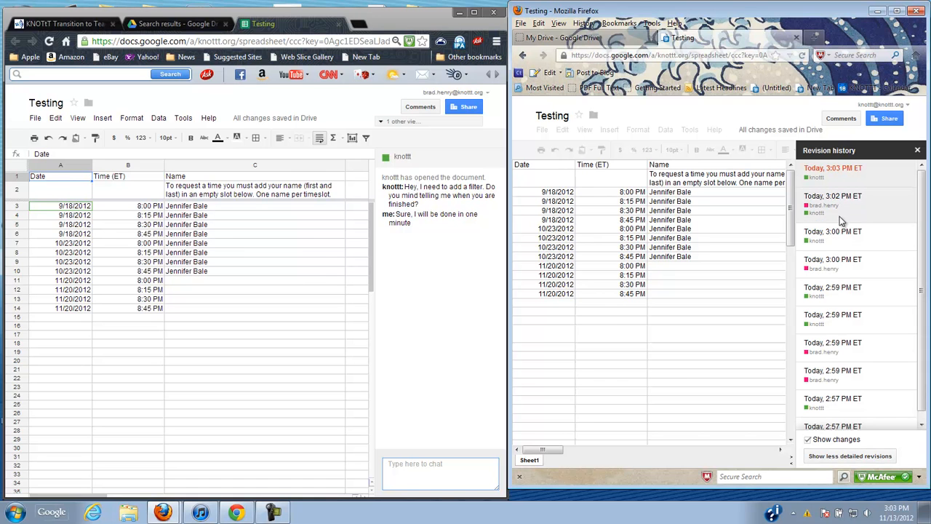
{"action": "left_click", "coordinate": [847, 240]}
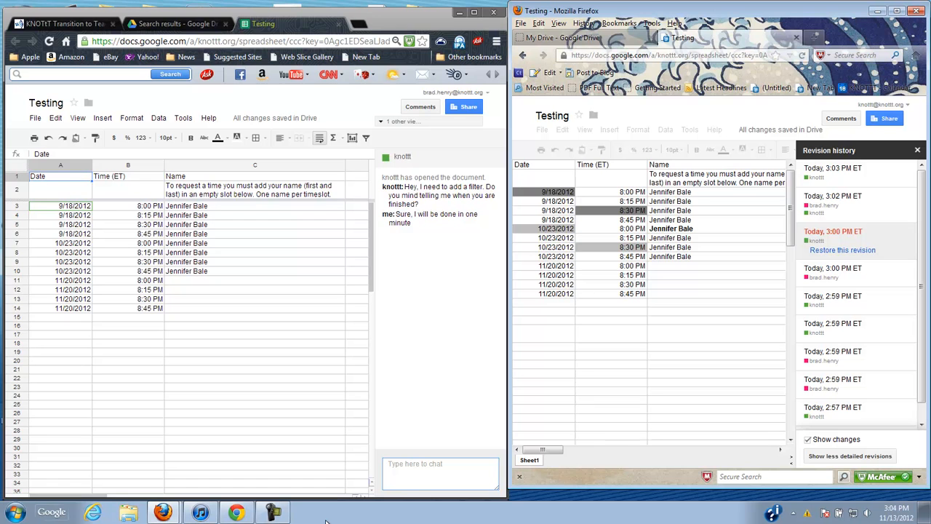
{"action": "left_click", "coordinate": [280, 514]}
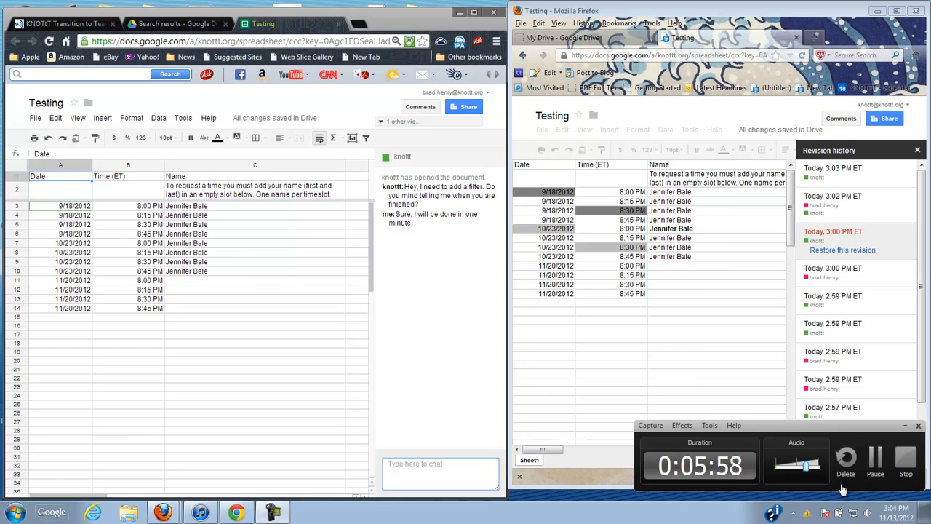
{"action": "left_click", "coordinate": [907, 460]}
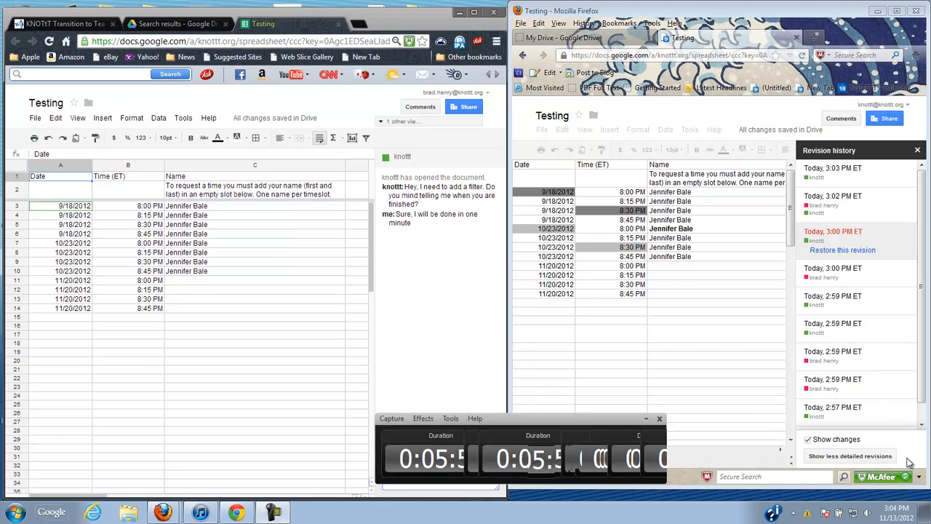